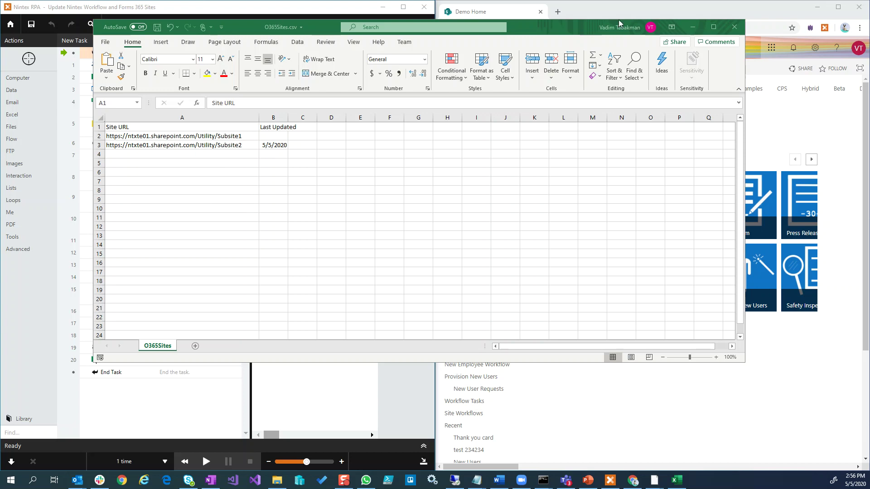
- Close the O365Sites.csv workbook without saving changes and display the botflow's task list
{"action": "left_click", "coordinate": [734, 28]}
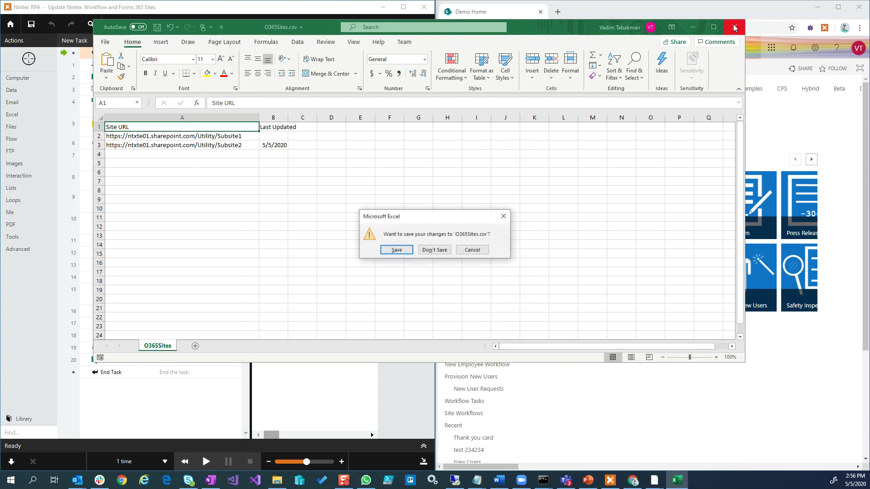
{"action": "left_click", "coordinate": [434, 250]}
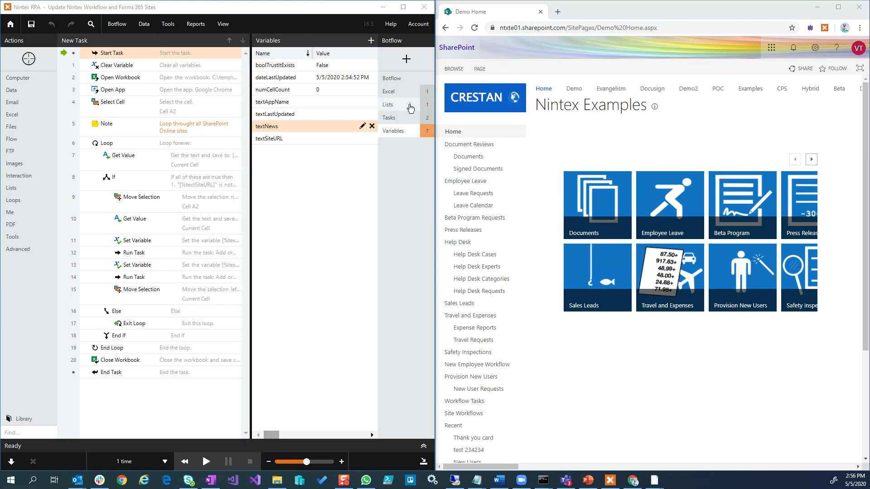
{"action": "left_click", "coordinate": [398, 121]}
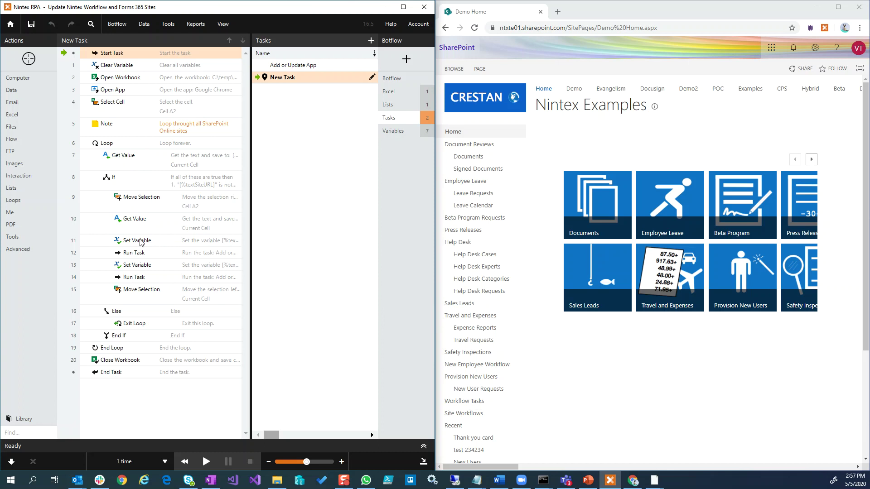
- Check the variable and value in the line 11 Set Variable action, leaving the action unedited
{"action": "left_click", "coordinate": [141, 243]}
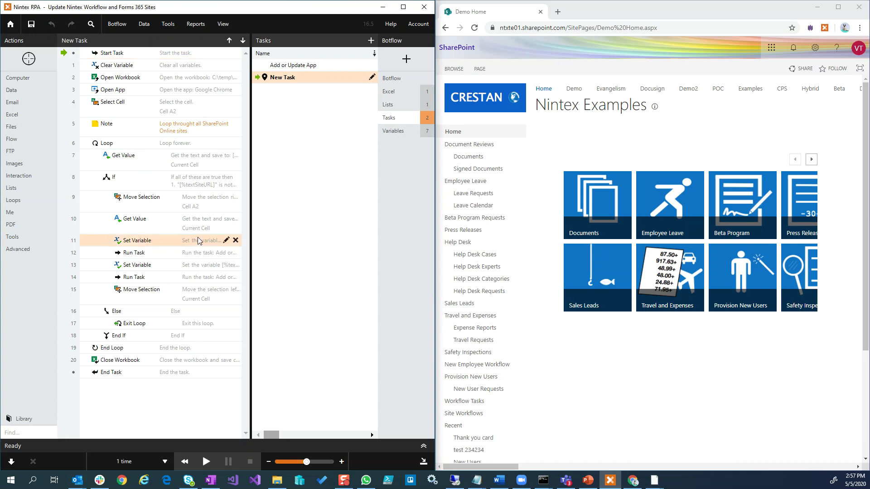
{"action": "left_click", "coordinate": [226, 241]}
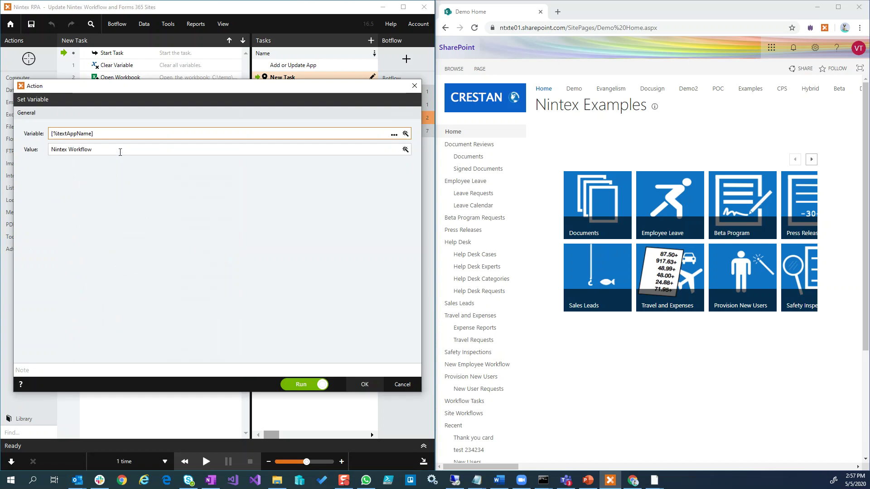
{"action": "left_click_drag", "start_coordinate": [100, 149], "coordinate": [43, 155]}
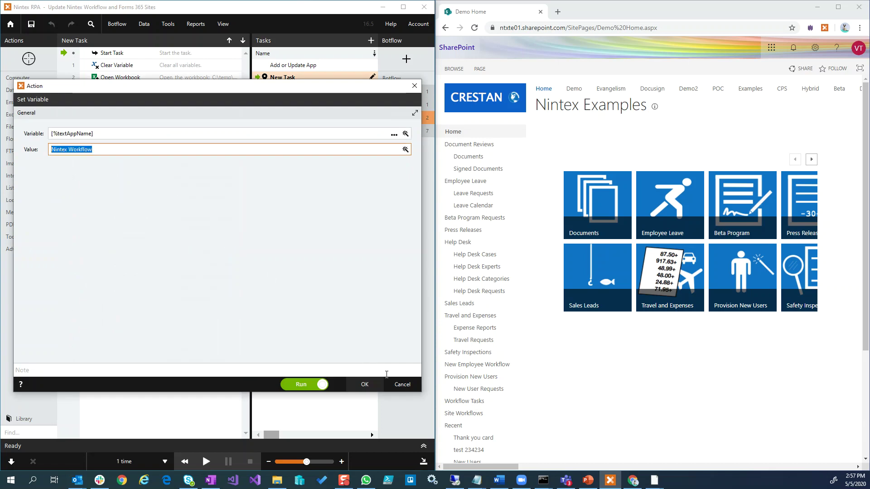
{"action": "left_click", "coordinate": [402, 384]}
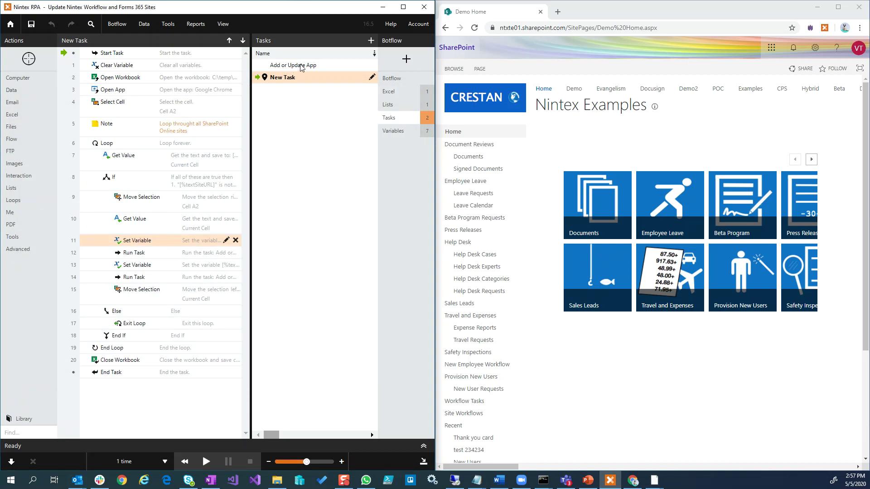
- Check the variable and value in the line 13 Set Variable action, leaving the action unedited
{"action": "left_click", "coordinate": [191, 265]}
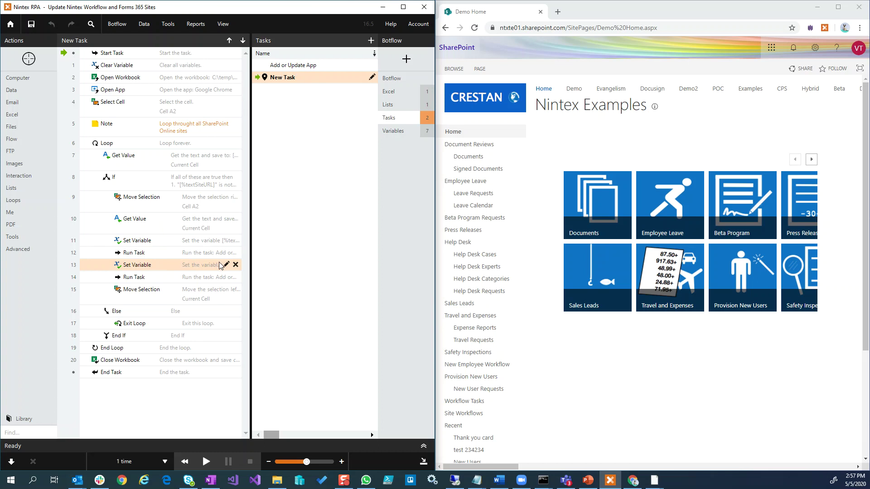
{"action": "left_click", "coordinate": [226, 264]}
{"action": "left_click", "coordinate": [50, 150]}
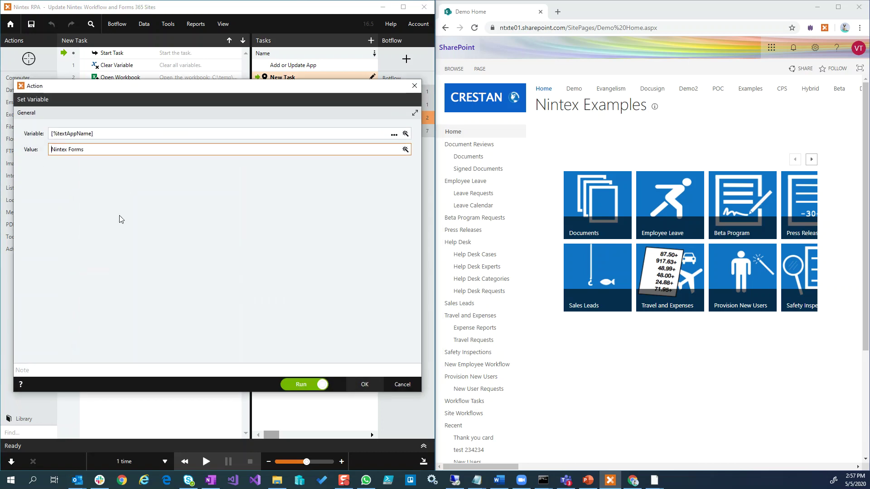
{"action": "left_click", "coordinate": [393, 386]}
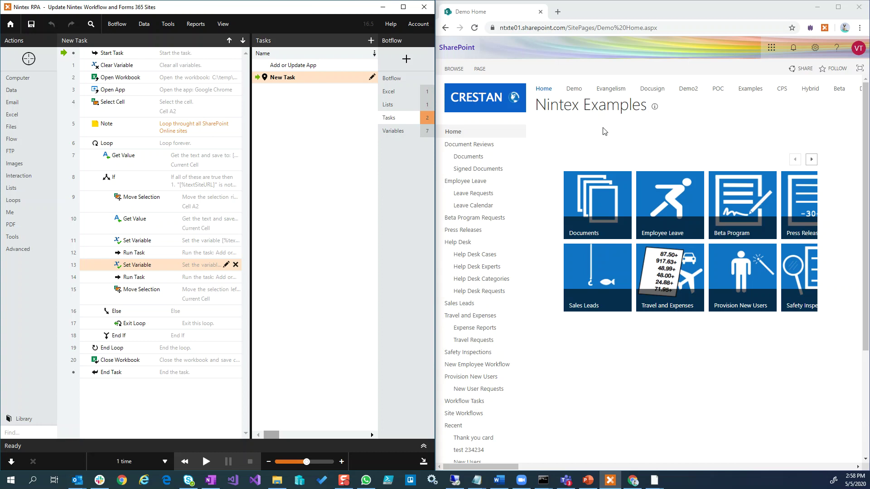
- Run the botflow once from Start Task, with the Excel workbook minimized and the botflow's variables displayed
{"action": "left_click", "coordinate": [64, 53]}
{"action": "right_click", "coordinate": [107, 53]}
{"action": "key", "text": "Escape"}
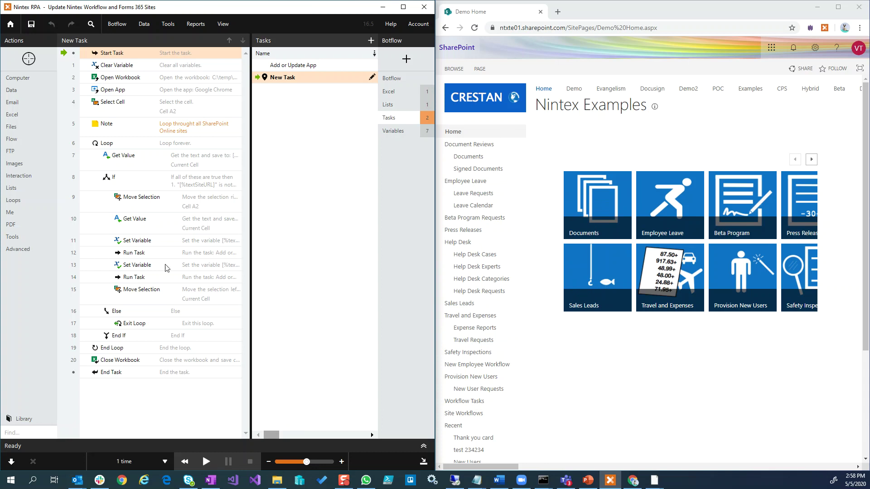
{"action": "left_click", "coordinate": [207, 461]}
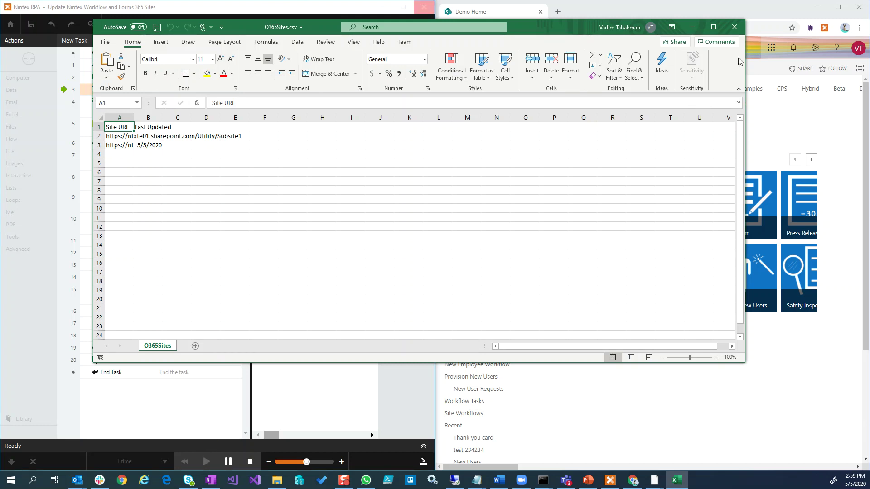
{"action": "left_click", "coordinate": [695, 26]}
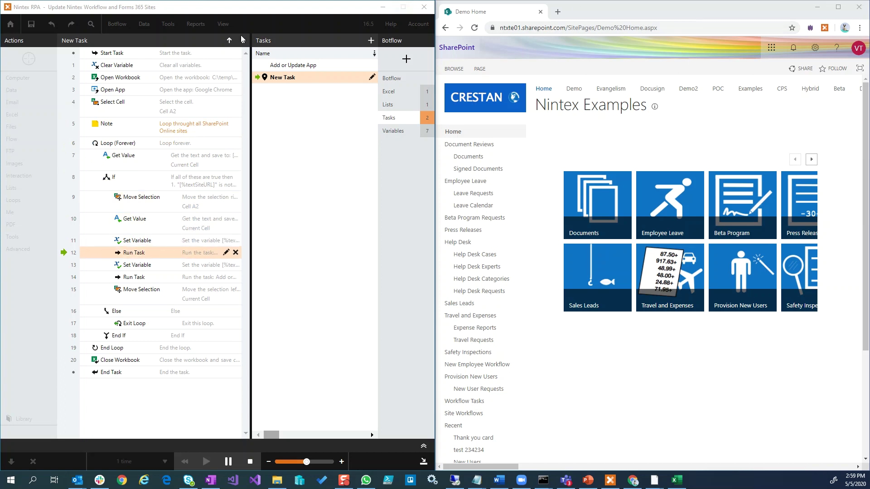
{"action": "left_click", "coordinate": [386, 132]}
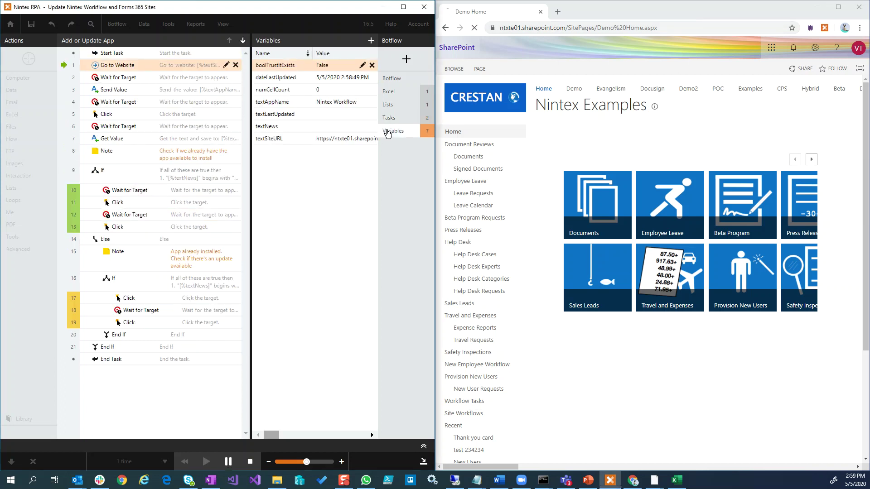
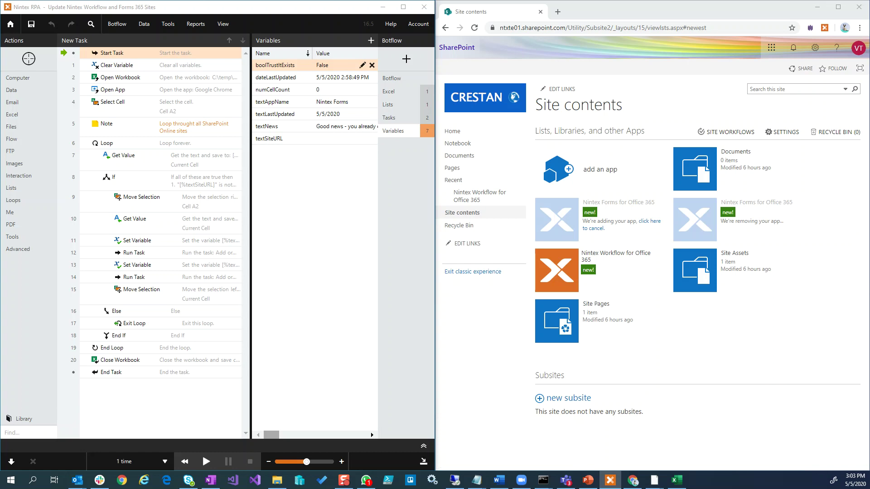
- Dismiss the run-completion message and reload the Subsite2 Site contents page
{"action": "left_click_drag", "start_coordinate": [159, 218], "coordinate": [294, 194]}
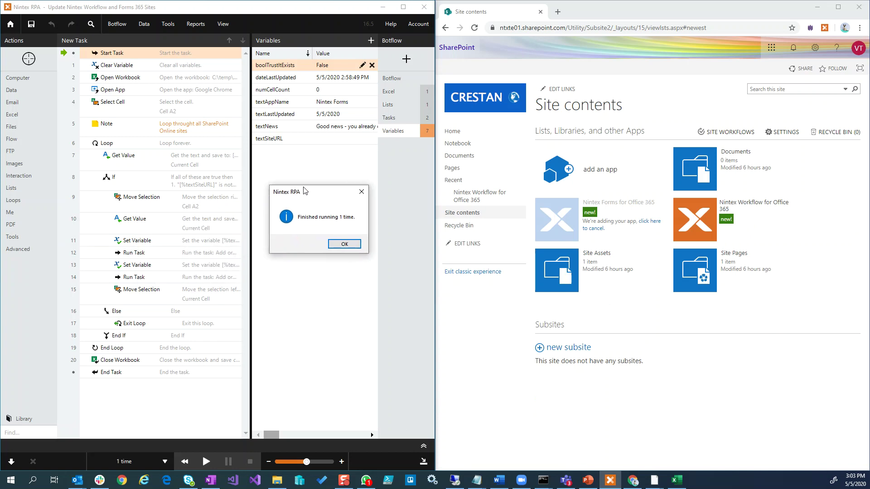
{"action": "left_click", "coordinate": [351, 244]}
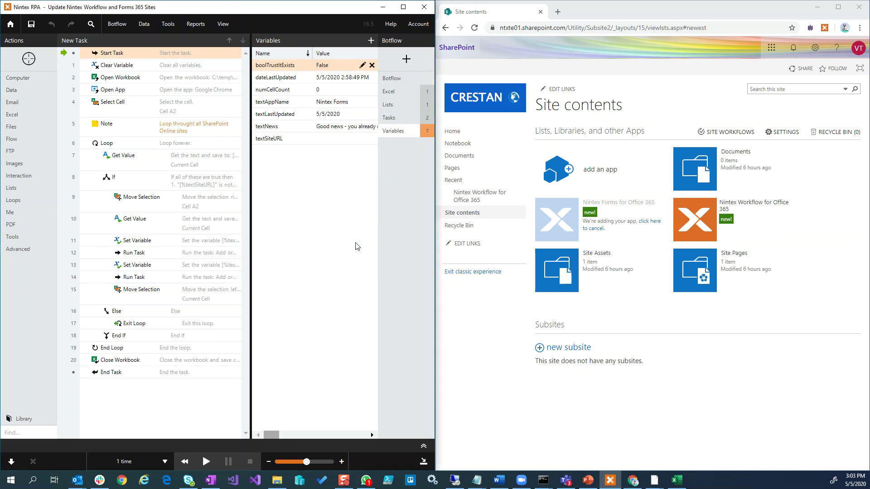
{"action": "left_click", "coordinate": [474, 28]}
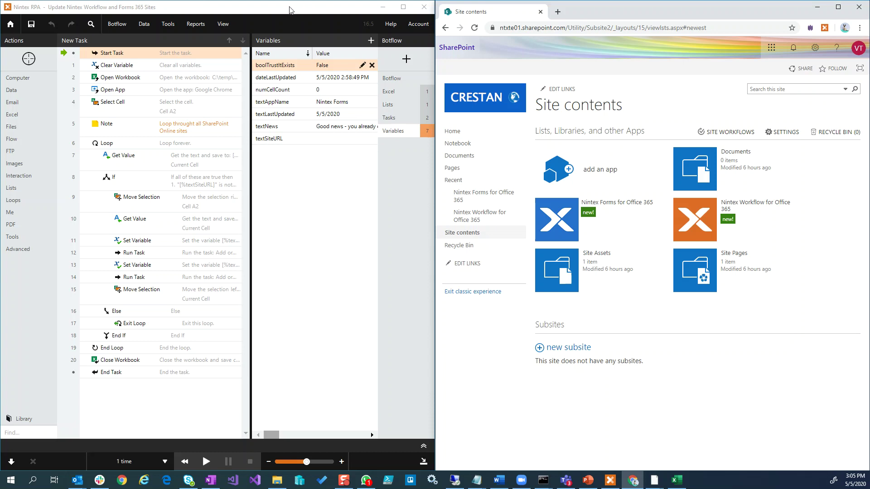
- Open the Add or Update App task and check the destination settings of its Go to Website action
{"action": "left_click", "coordinate": [304, 9]}
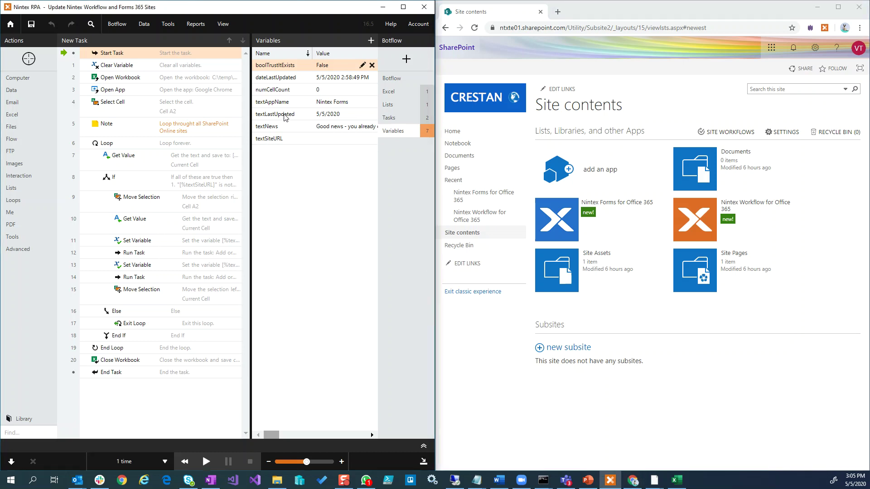
{"action": "left_click", "coordinate": [400, 119]}
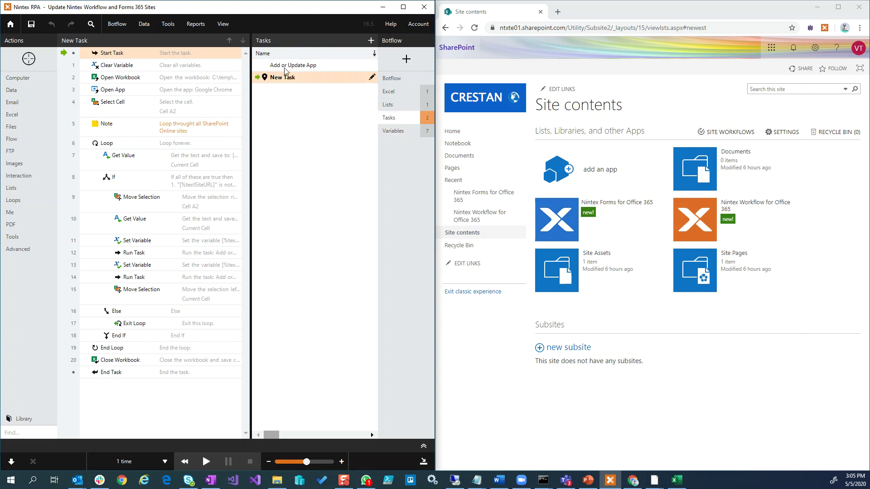
{"action": "left_click", "coordinate": [285, 67]}
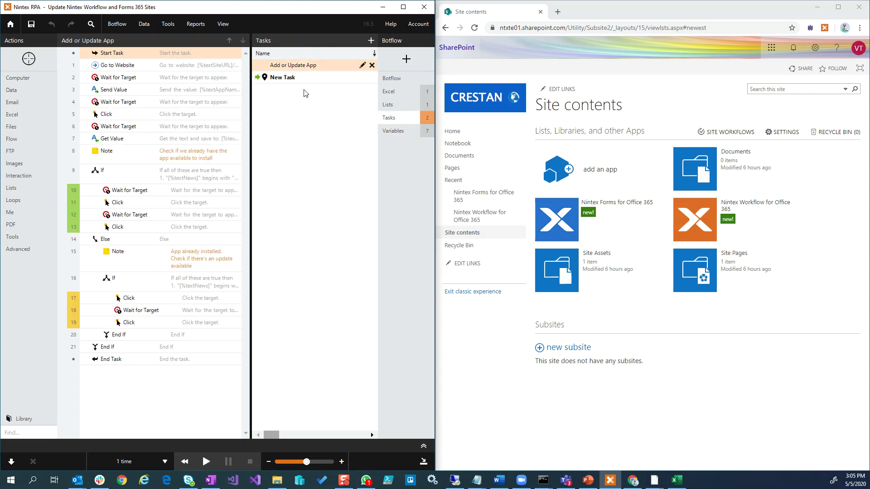
{"action": "left_click", "coordinate": [135, 69]}
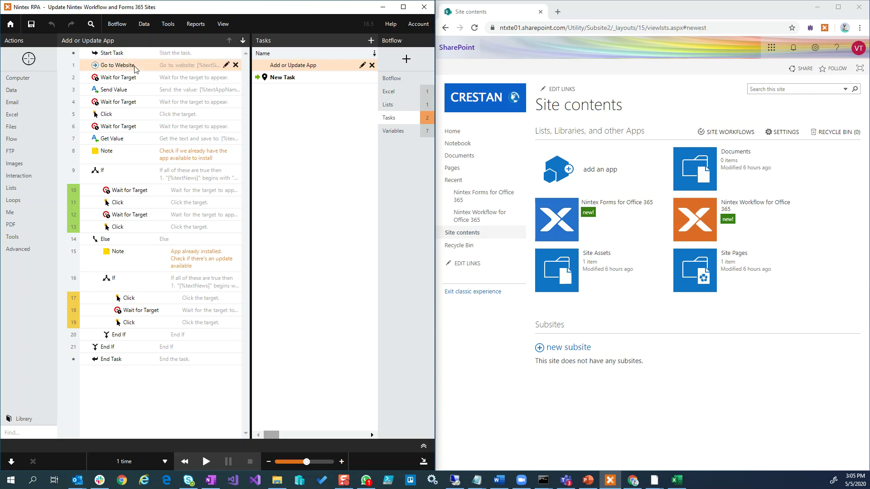
{"action": "left_click", "coordinate": [225, 66]}
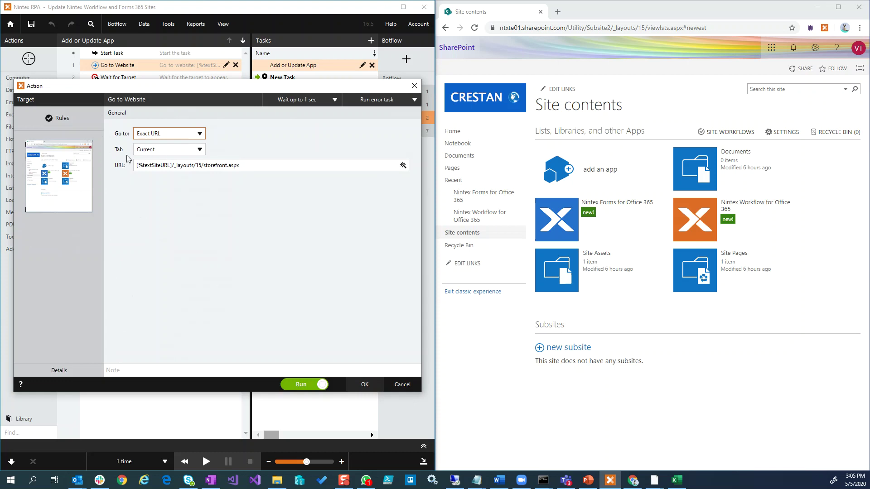
{"action": "left_click", "coordinate": [399, 386]}
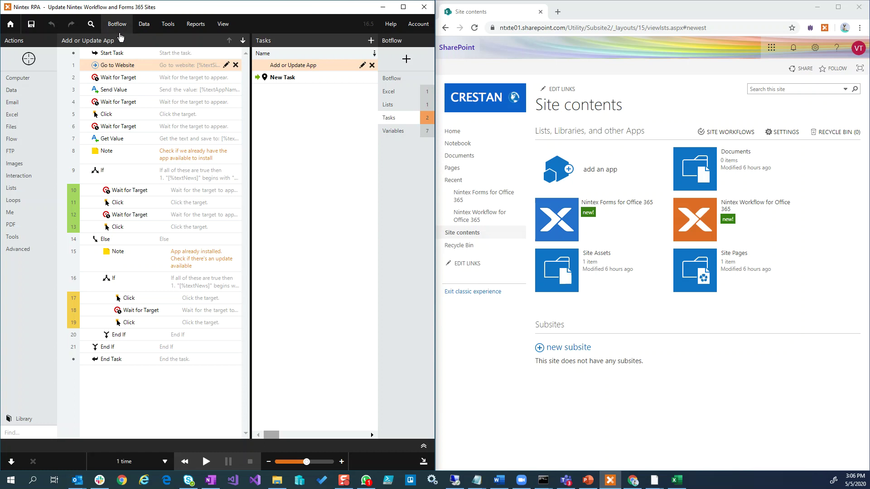
- Examine the time and browser wait settings of the line 2 Wait for Target action, leaving them unedited
{"action": "left_click", "coordinate": [131, 80]}
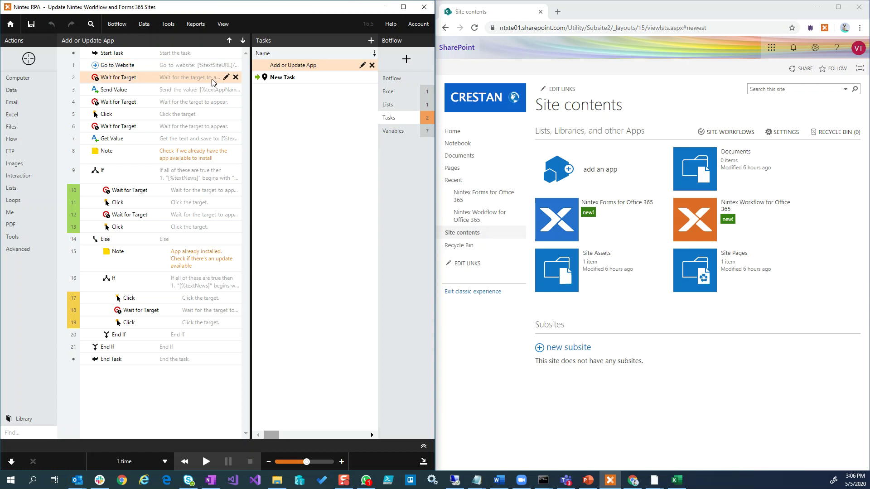
{"action": "left_click", "coordinate": [226, 77]}
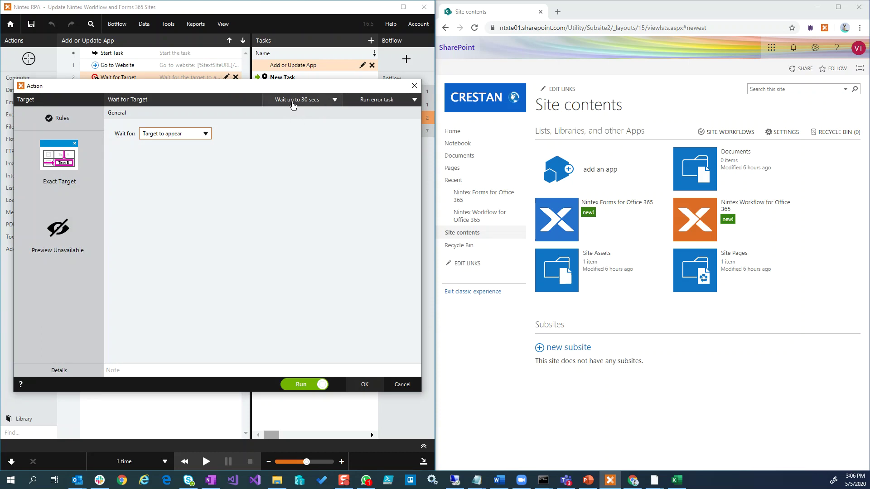
{"action": "left_click", "coordinate": [335, 100]}
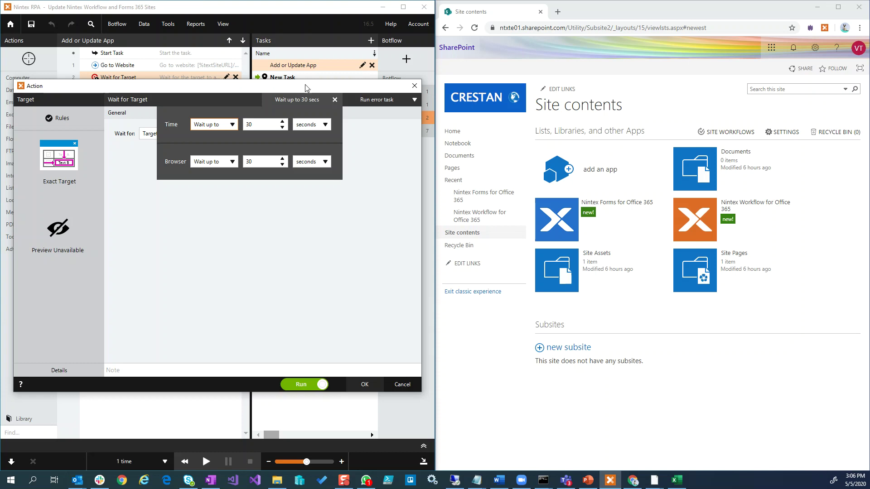
{"action": "double_click", "coordinate": [238, 125]}
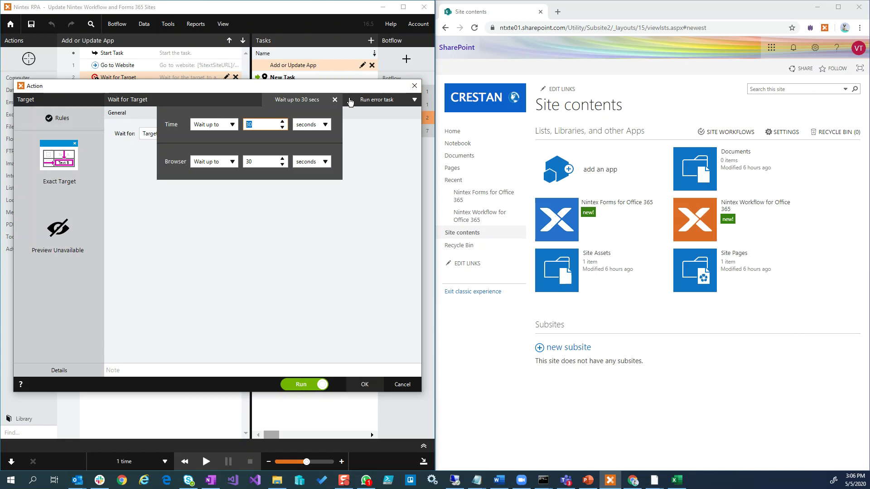
{"action": "left_click", "coordinate": [415, 86]}
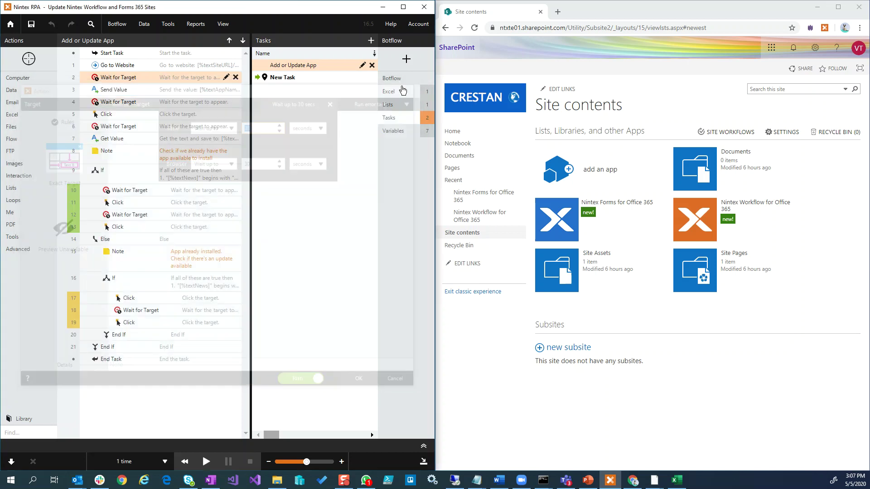
- Check the value and keystroke settings of the line 3 Send Value action, leaving them unedited
{"action": "left_click", "coordinate": [172, 91]}
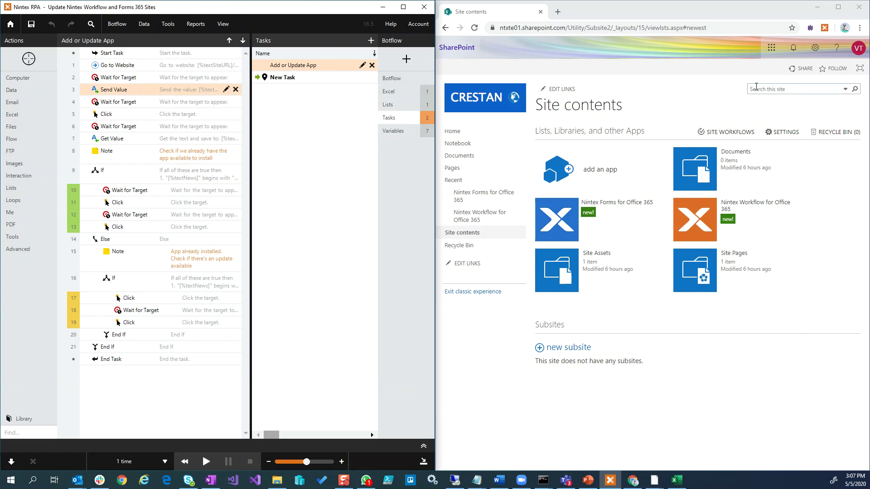
{"action": "left_click", "coordinate": [225, 90]}
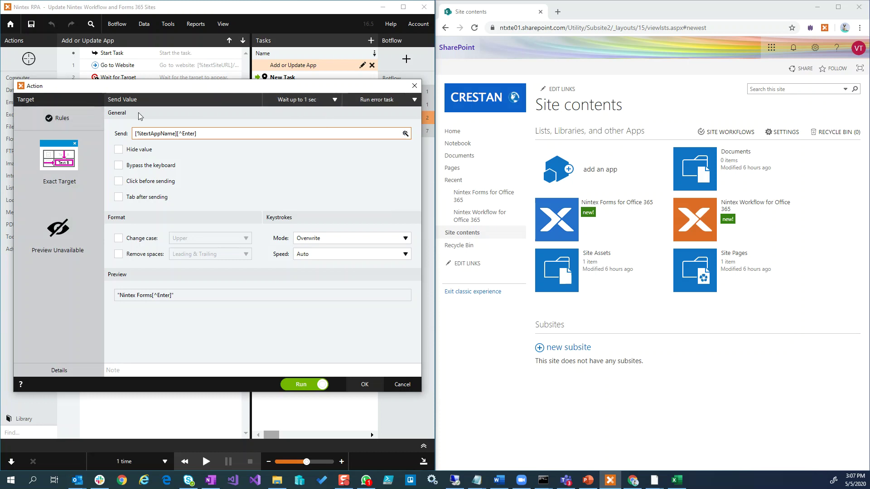
{"action": "left_click", "coordinate": [398, 385]}
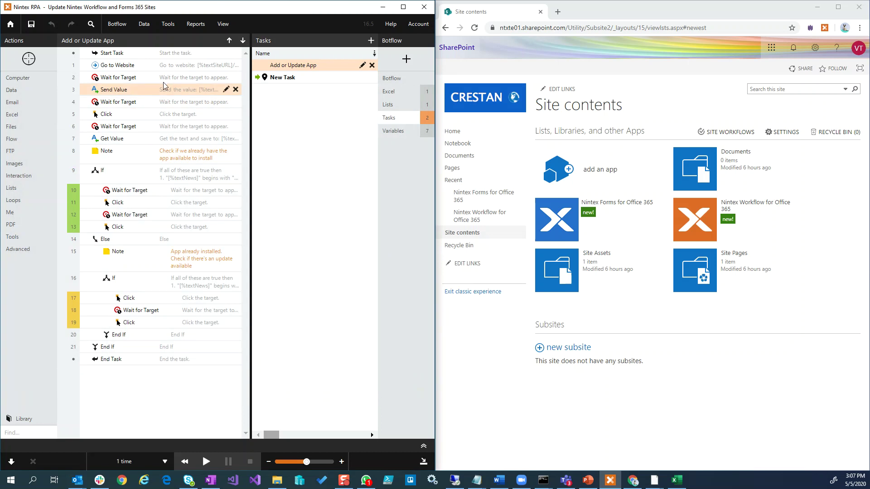
- Review the target rules of the line 2 Wait for Target action, including the URL matching options, without editing them
{"action": "left_click", "coordinate": [226, 81]}
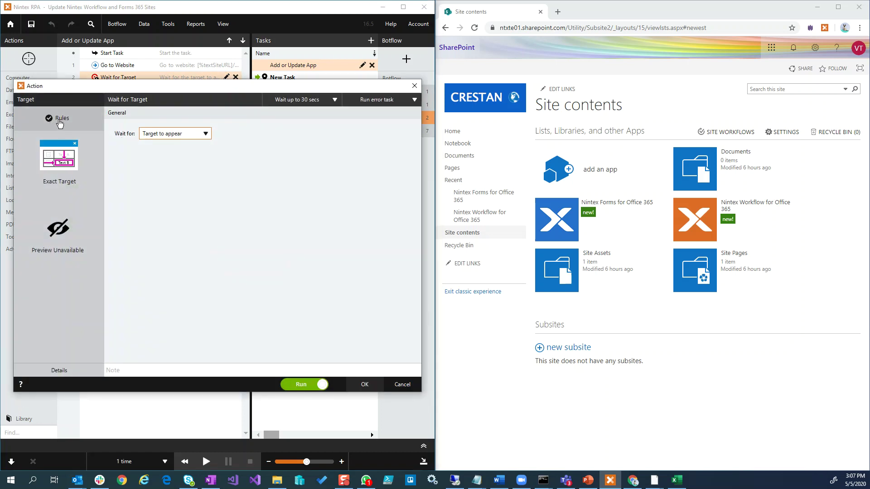
{"action": "left_click", "coordinate": [59, 121]}
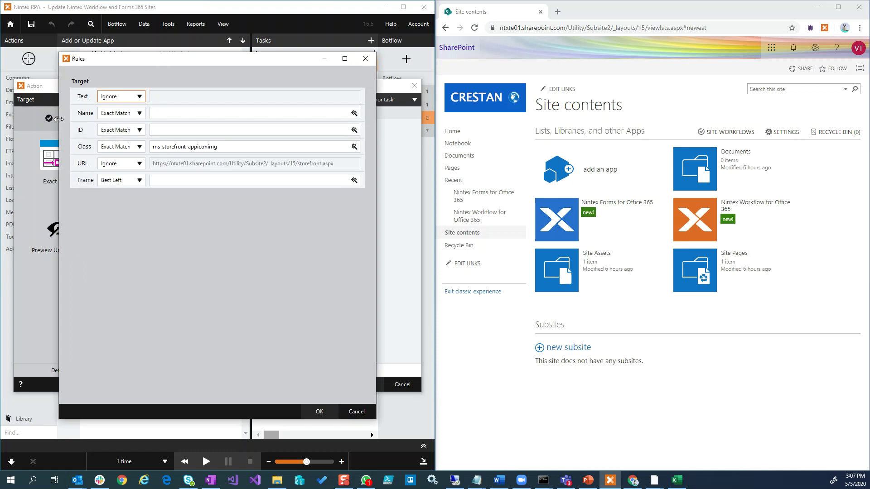
{"action": "left_click", "coordinate": [140, 164]}
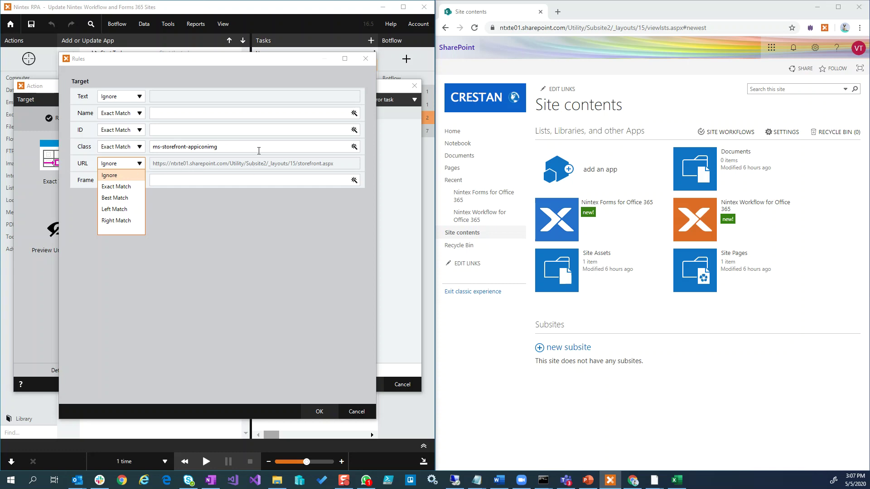
{"action": "left_click", "coordinate": [86, 162]}
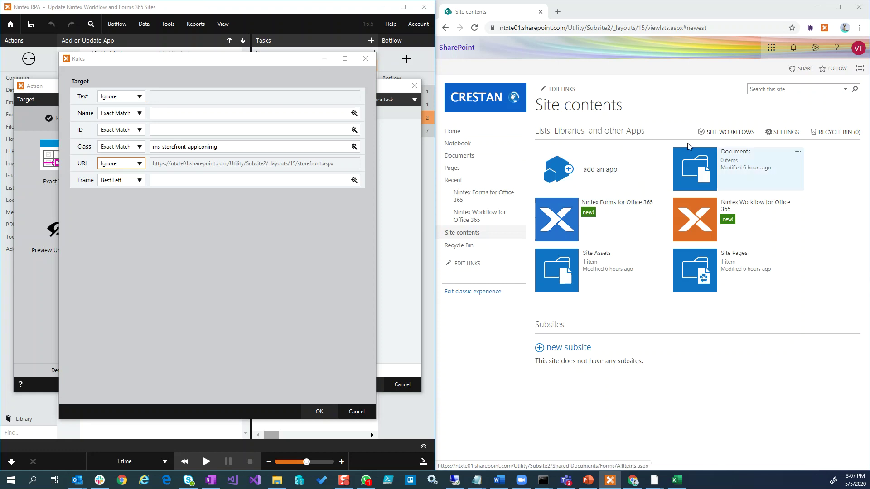
{"action": "left_click", "coordinate": [368, 60]}
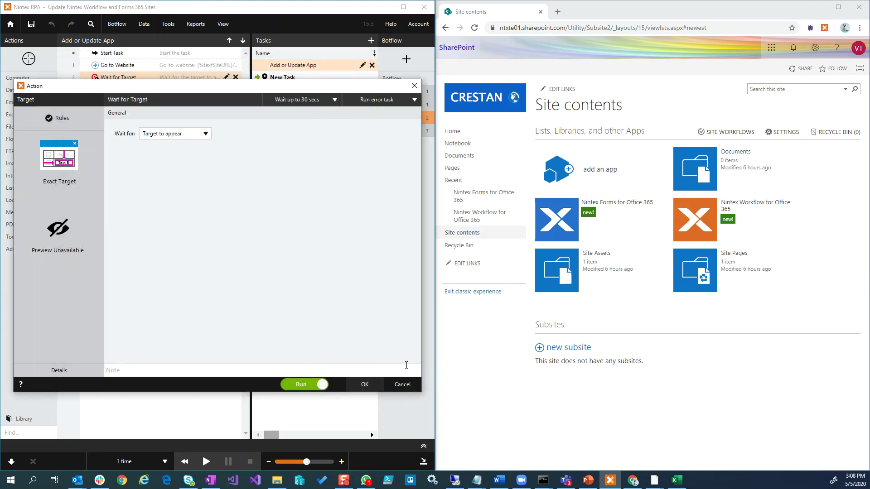
{"action": "left_click", "coordinate": [402, 385]}
- Inspect the send value and target rules of the line 3 Send Value action, leaving them unedited
{"action": "left_click", "coordinate": [216, 90]}
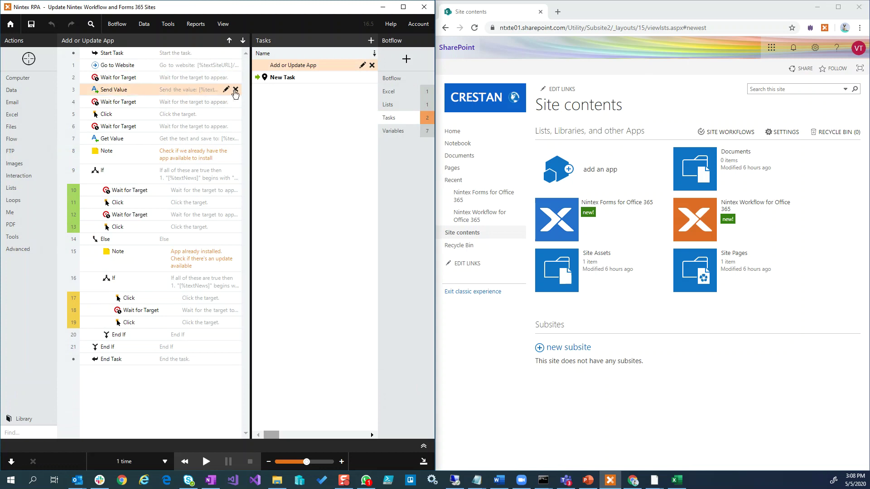
{"action": "left_click", "coordinate": [225, 90]}
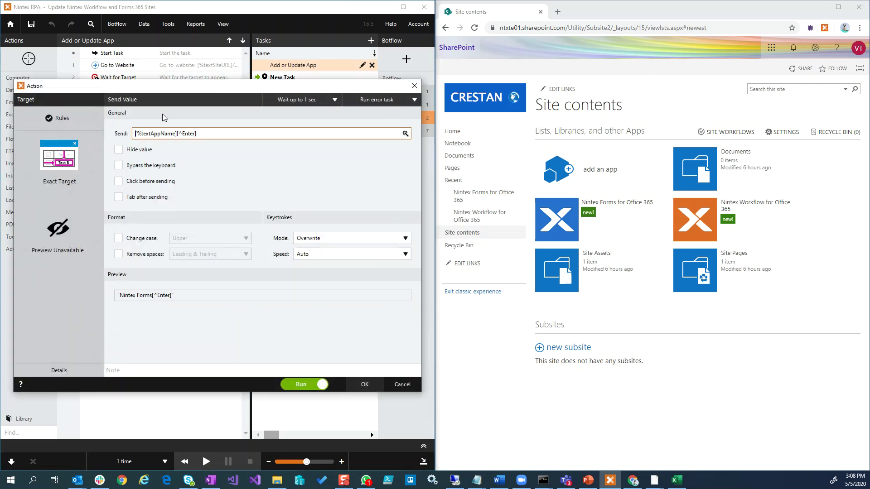
{"action": "left_click", "coordinate": [65, 119]}
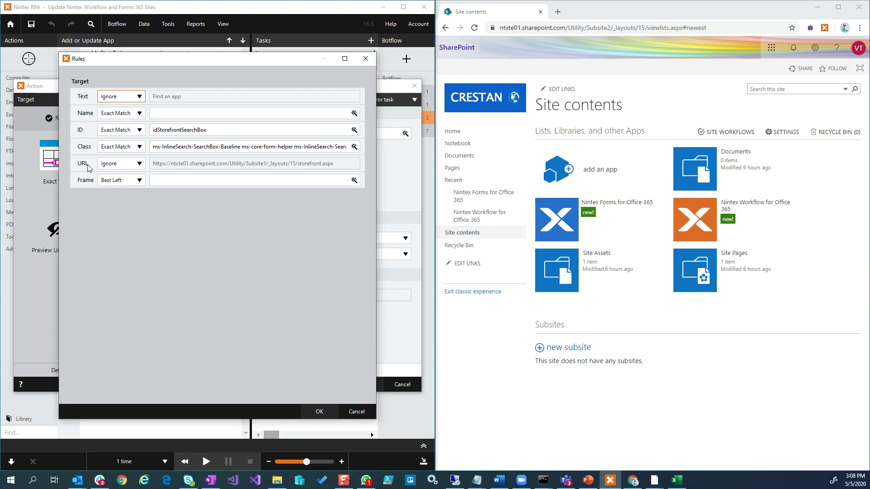
{"action": "left_click", "coordinate": [366, 59]}
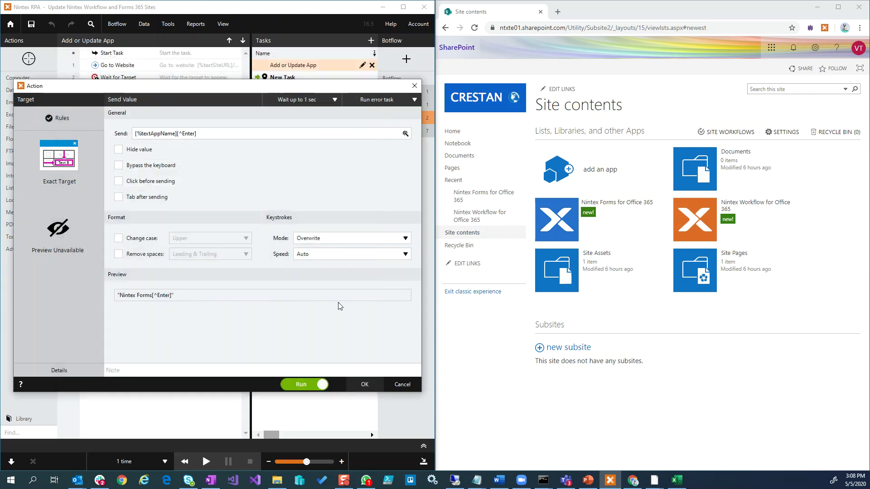
{"action": "left_click", "coordinate": [402, 384]}
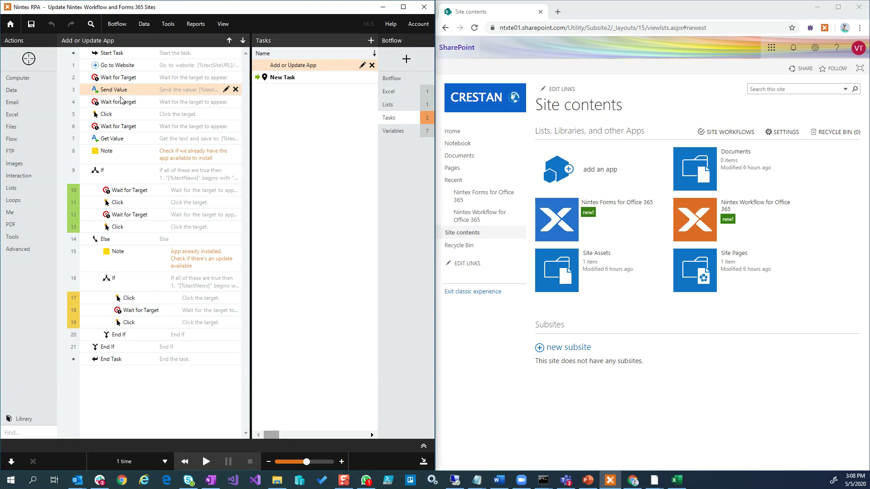
- Check the target rules of the line 5 Click action and close it without edits
{"action": "left_click", "coordinate": [139, 116]}
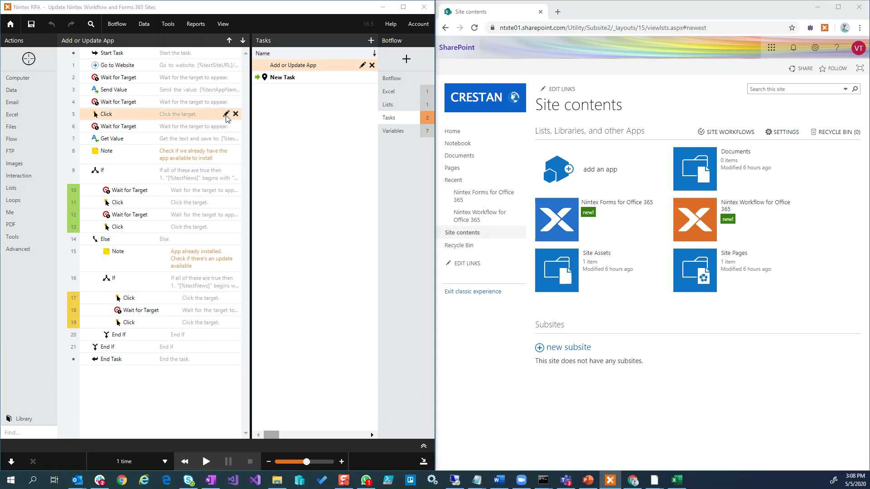
{"action": "left_click", "coordinate": [226, 114]}
{"action": "left_click", "coordinate": [58, 119]}
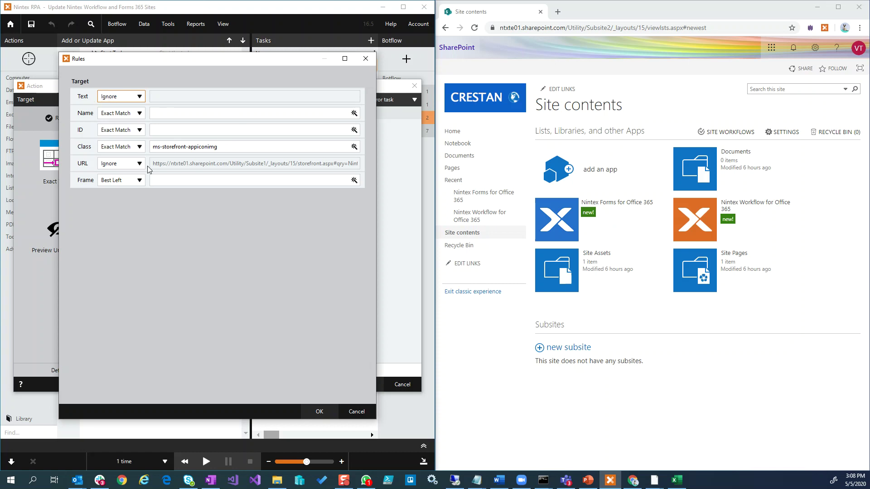
{"action": "left_click", "coordinate": [366, 59]}
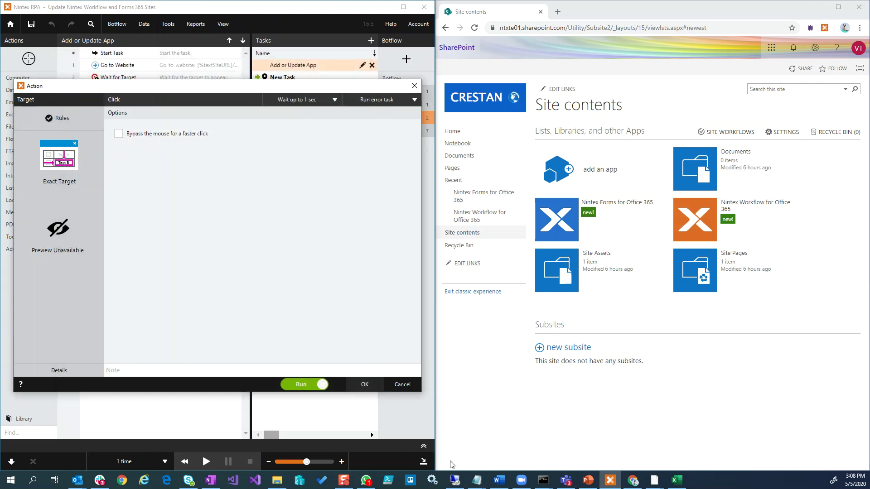
{"action": "left_click", "coordinate": [402, 384]}
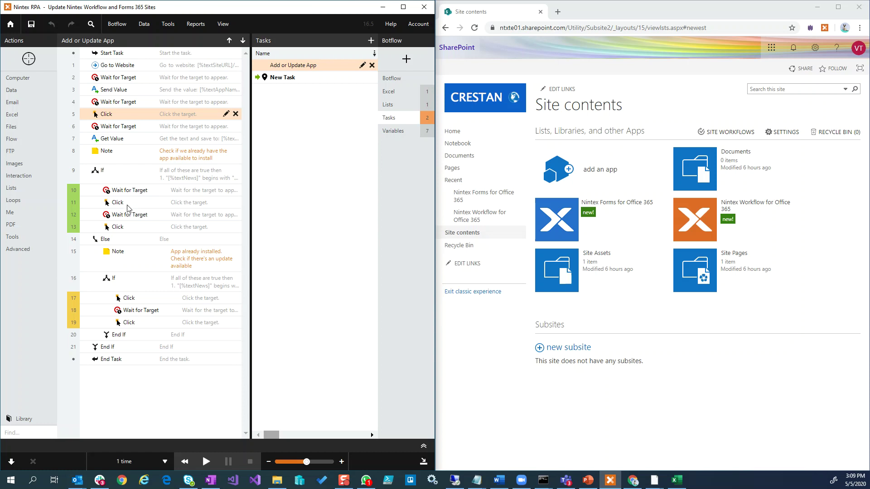
- Examine the save-to variable and target rules of the line 7 Get Value action, leaving them unedited
{"action": "left_click", "coordinate": [128, 141]}
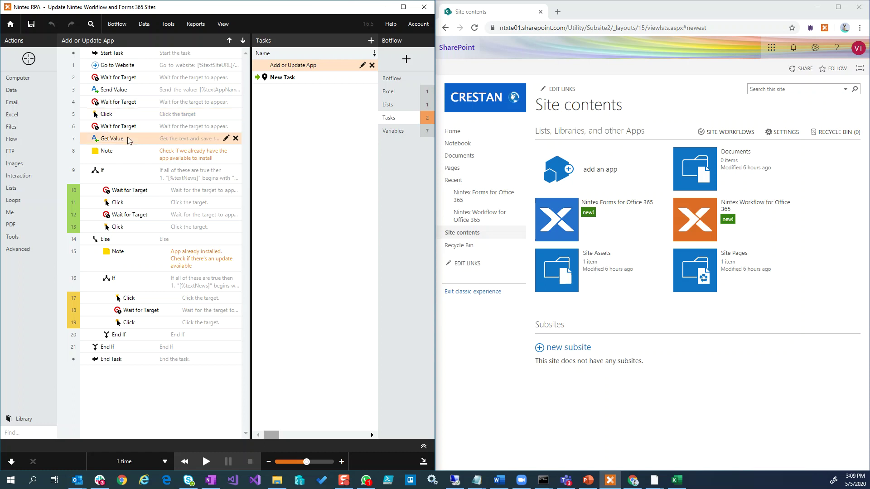
{"action": "left_click", "coordinate": [226, 140]}
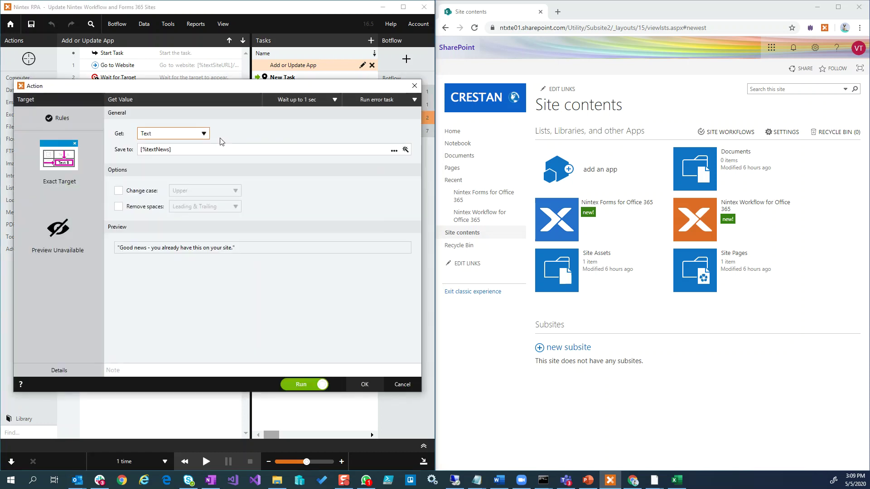
{"action": "left_click", "coordinate": [57, 117]}
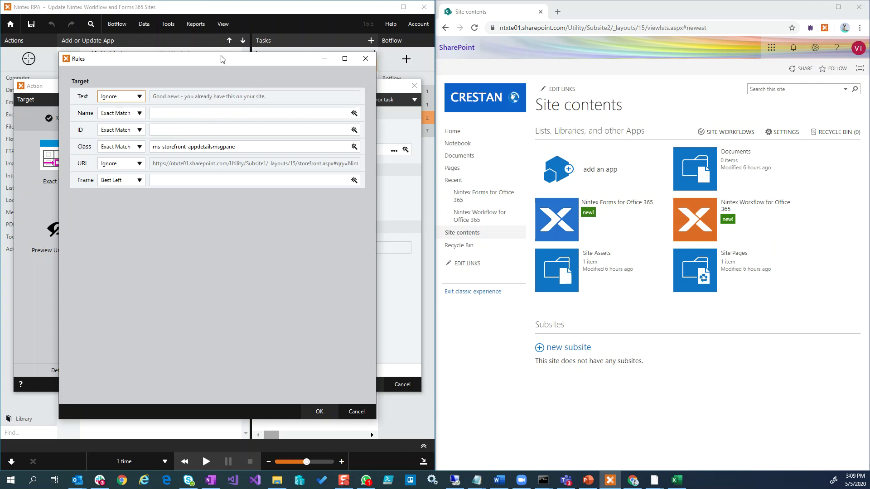
{"action": "left_click", "coordinate": [366, 59]}
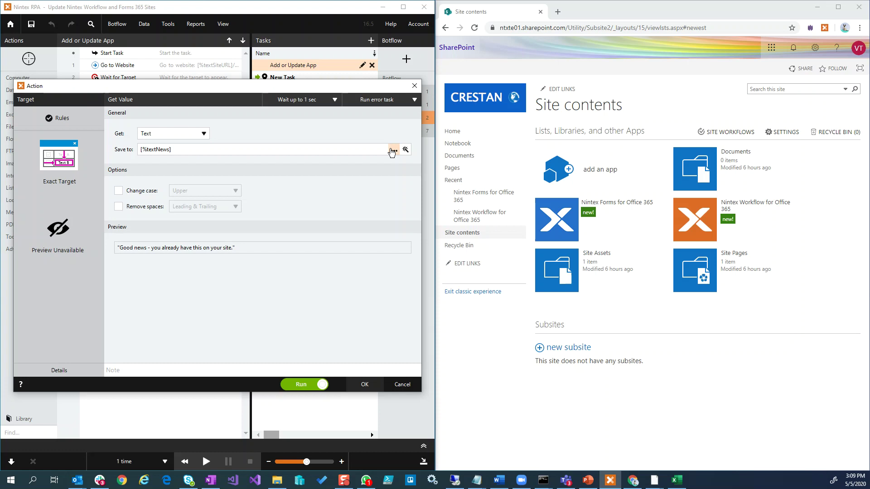
{"action": "left_click", "coordinate": [414, 86]}
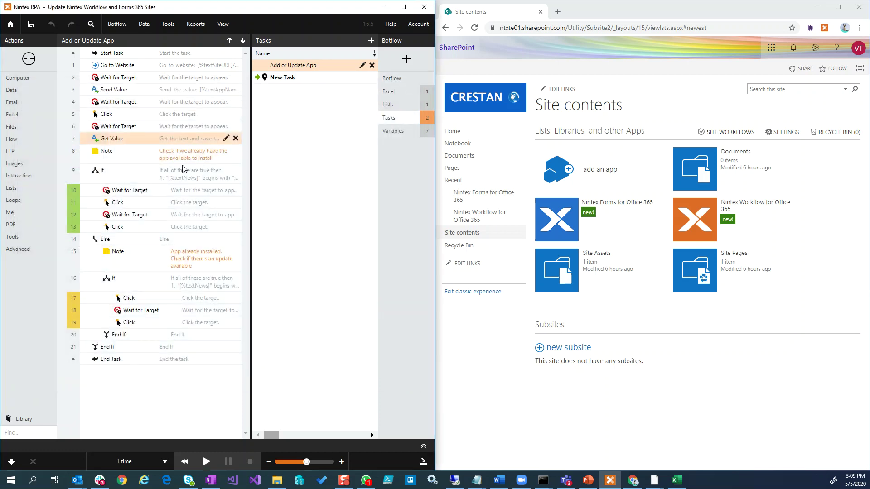